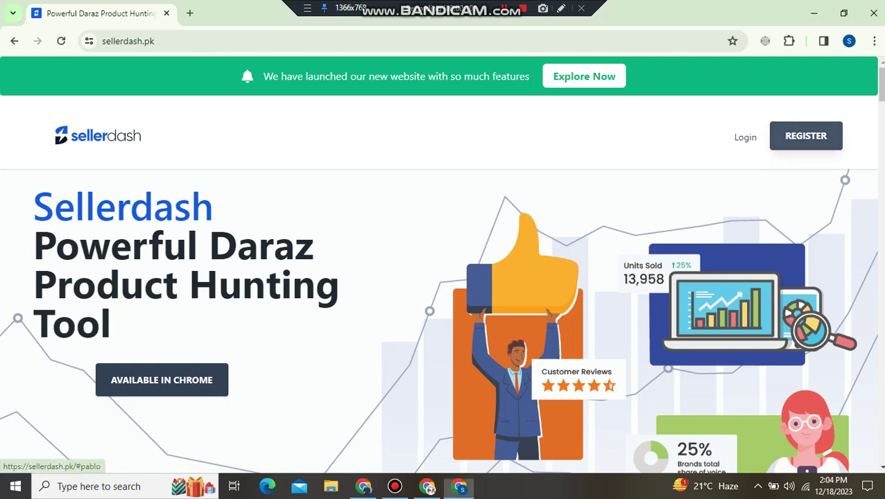
# Step: Open the Sellerdash registration page, sign up with the listed Google account and confirm sharing its details
pyautogui.scroll(-4, 441, 319)
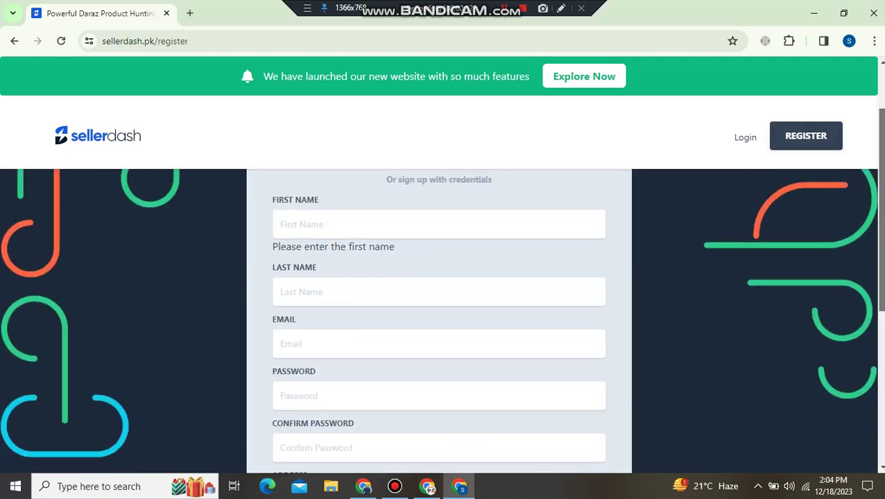
pyautogui.scroll(2, 441, 319)
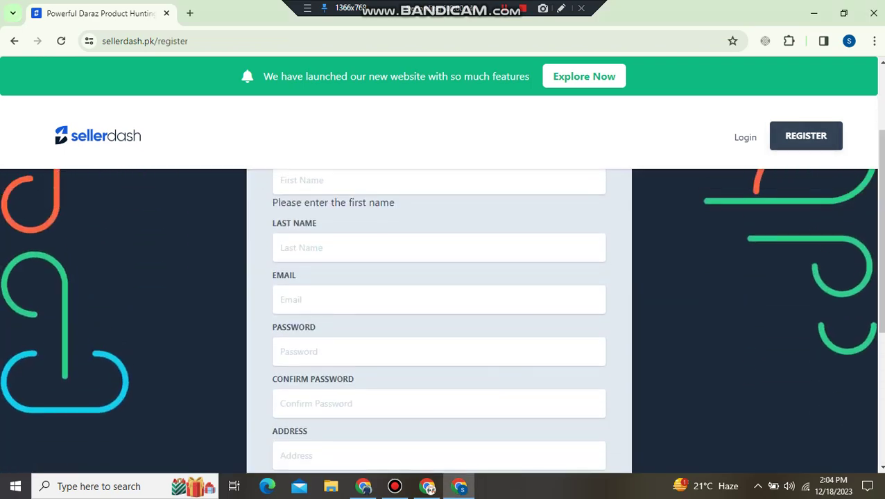
pyautogui.scroll(2, 441, 319)
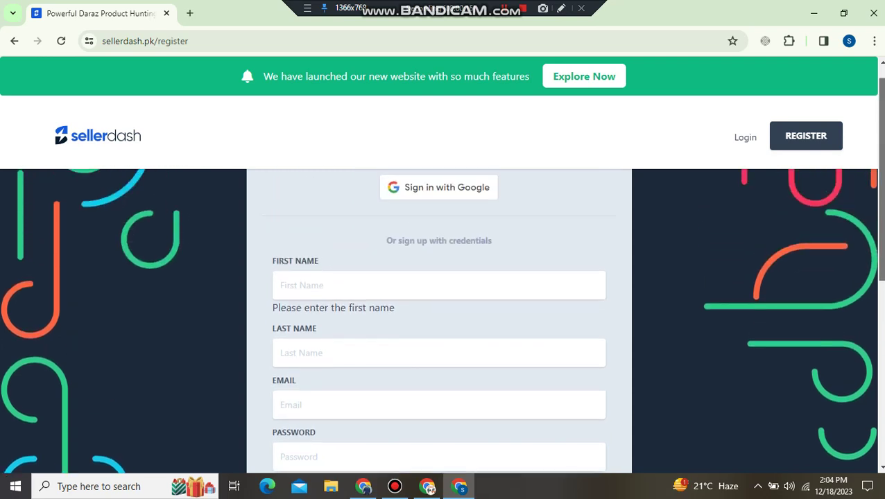
pyautogui.click(439, 210)
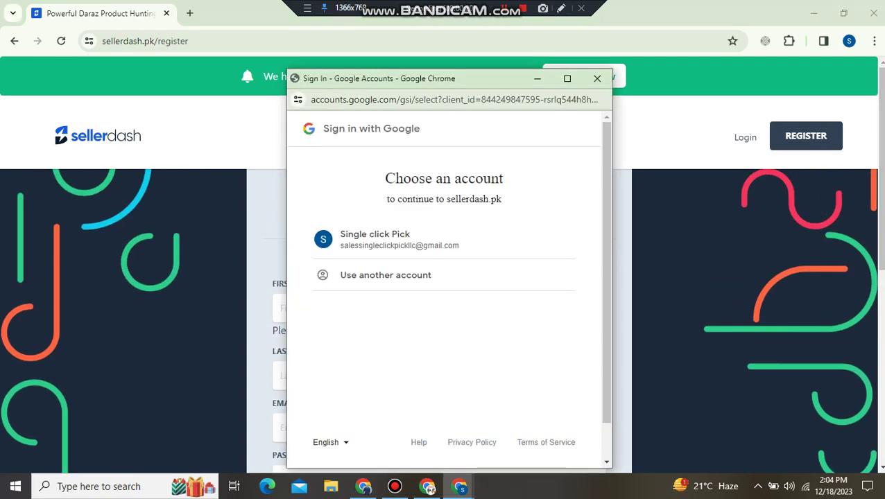
pyautogui.click(388, 240)
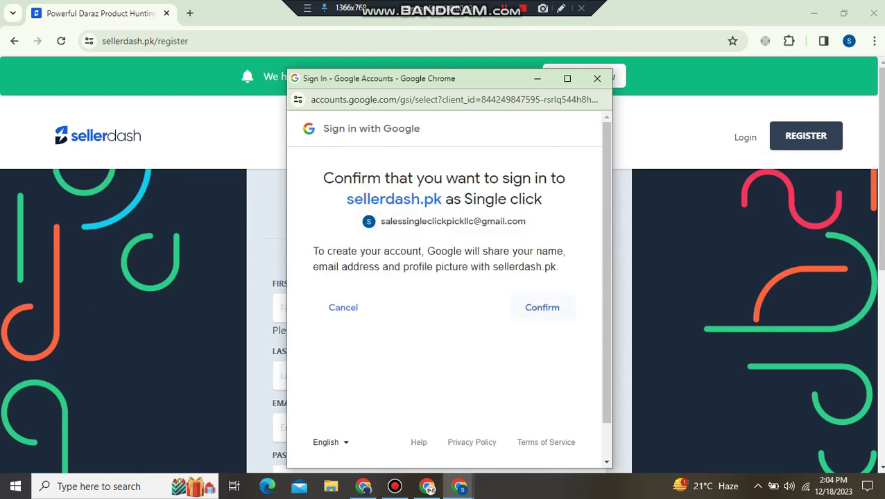
pyautogui.click(541, 307)
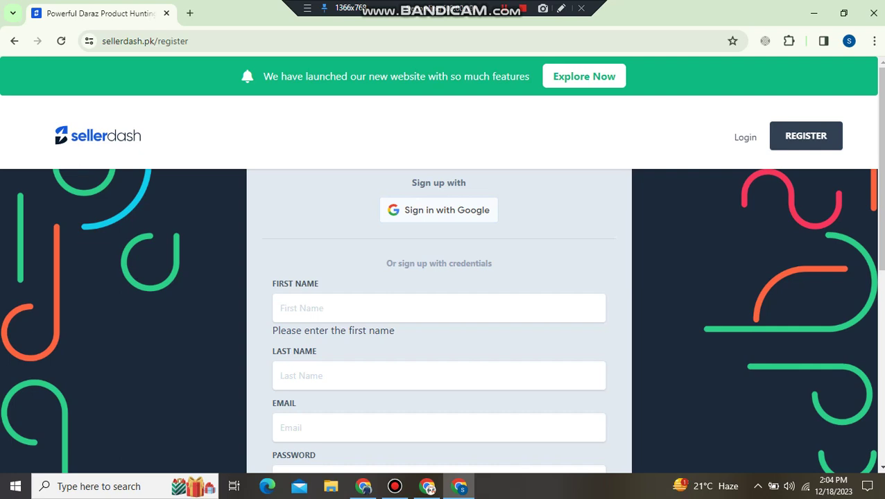
# Step: Try the Google sign-up on the registration page again with the same account
pyautogui.scroll(-5, 439, 319)
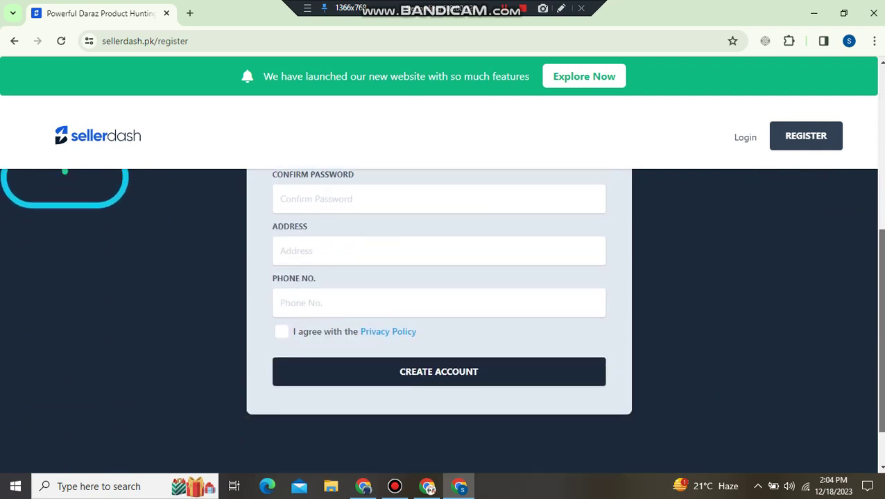
pyautogui.scroll(5, 438, 319)
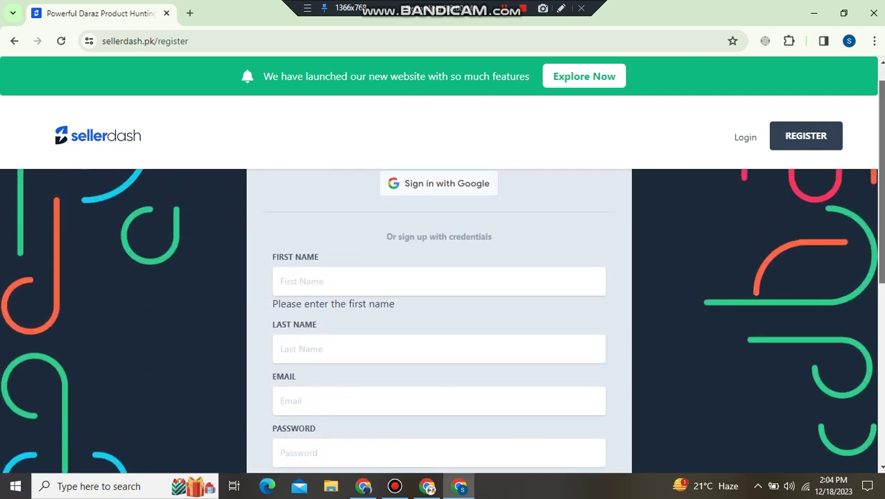
pyautogui.scroll(1, 439, 319)
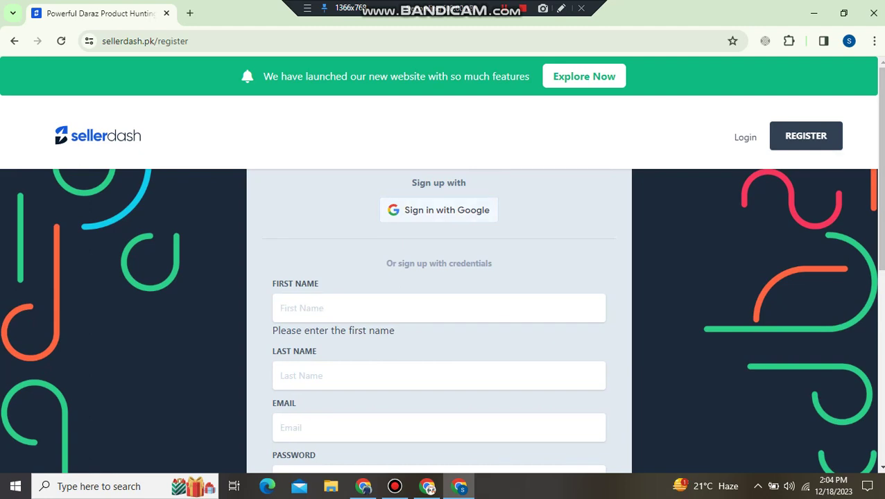
pyautogui.click(439, 210)
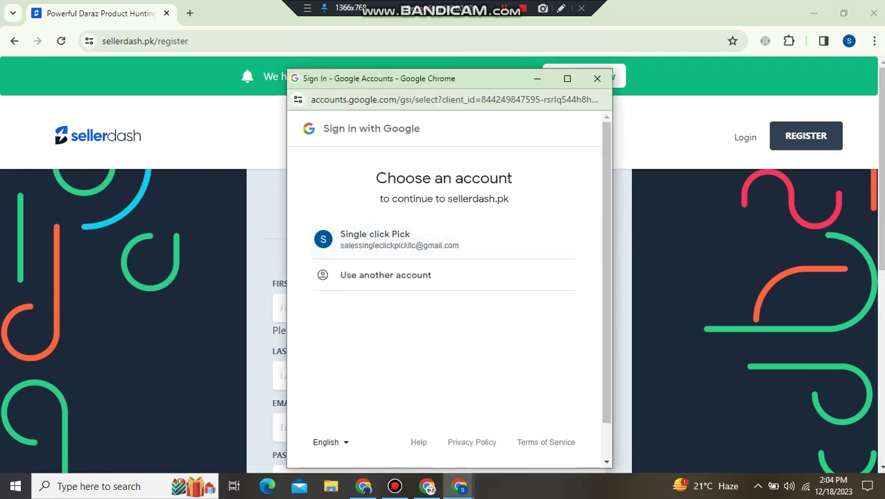
pyautogui.click(398, 240)
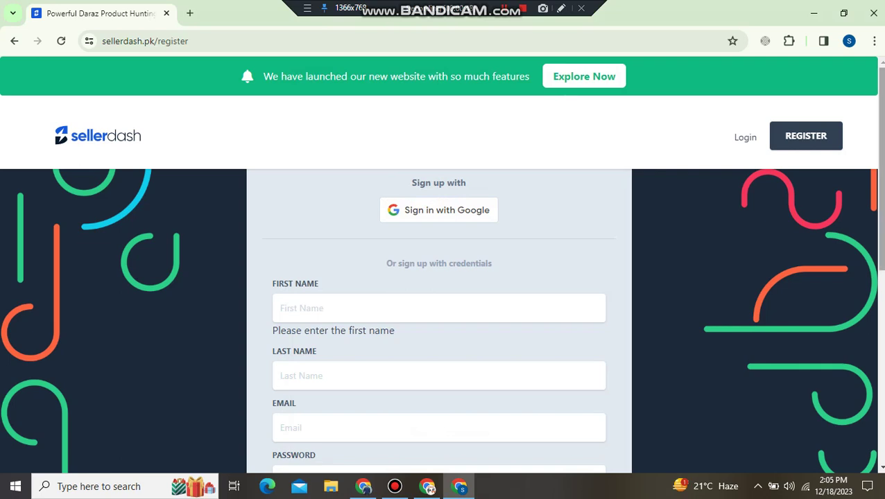
# Step: Go to the new Sellerdash beta website and add its SellerDash - Daraz Product Hunting Tool extension to Chrome
pyautogui.scroll(-5, 439, 319)
pyautogui.scroll(3, 439, 319)
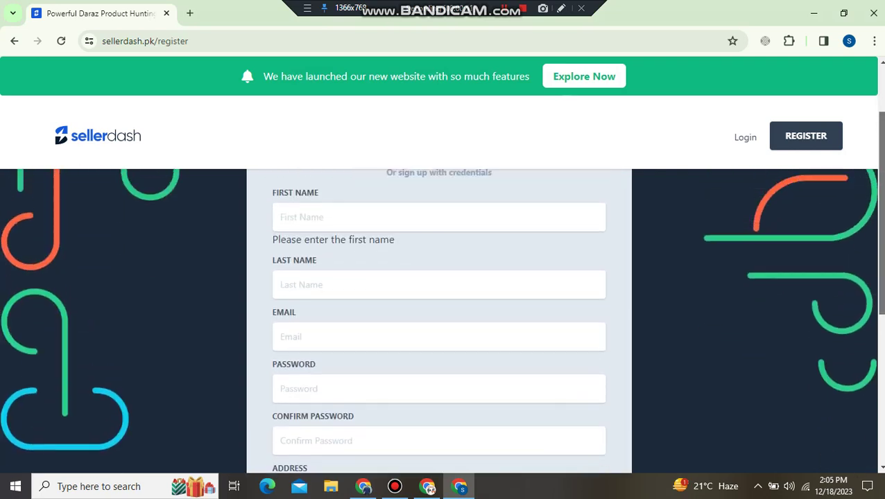
pyautogui.scroll(2, 439, 319)
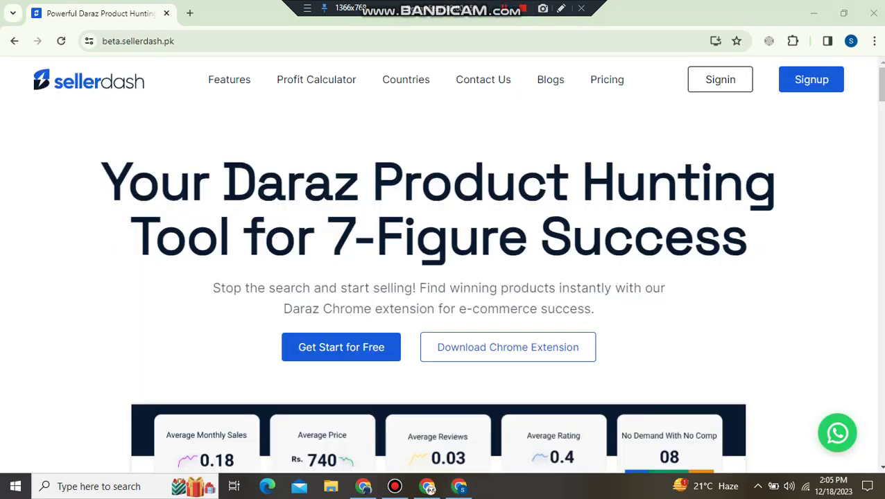
pyautogui.click(508, 346)
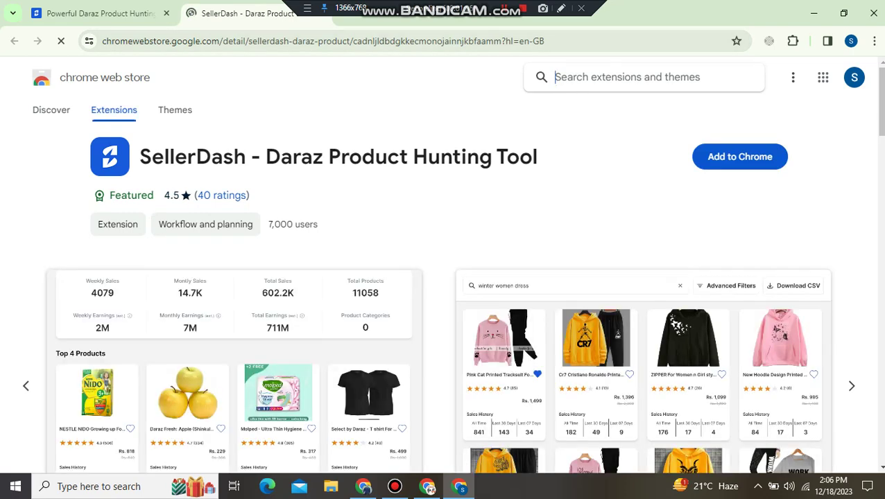
pyautogui.click(740, 156)
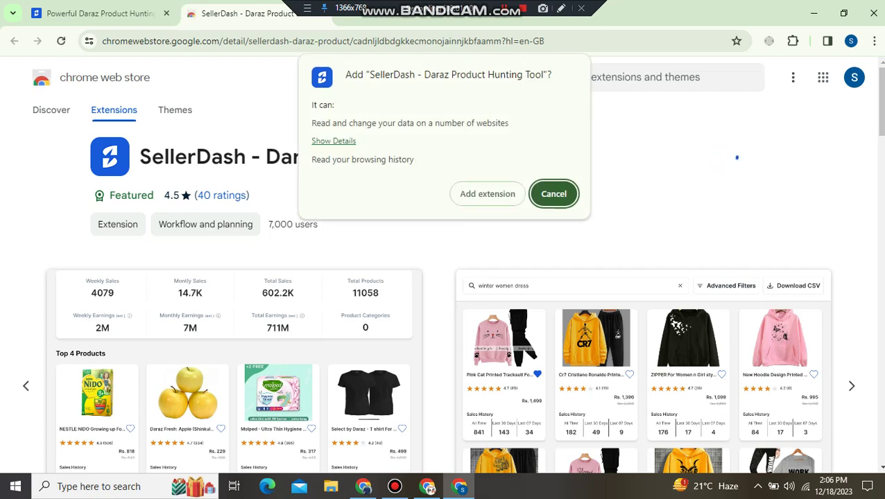
pyautogui.click(487, 193)
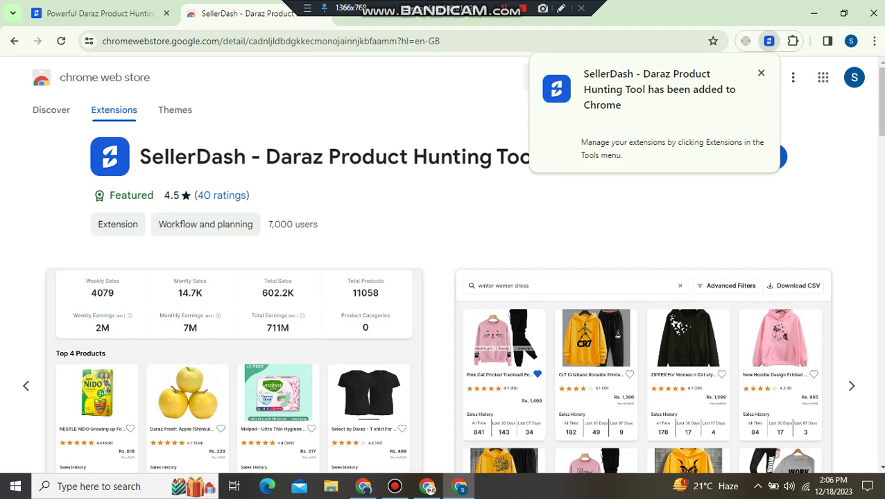
# Step: Pin the SellerDash extension so it stays accessible in the browser
pyautogui.click(793, 41)
pyautogui.click(747, 171)
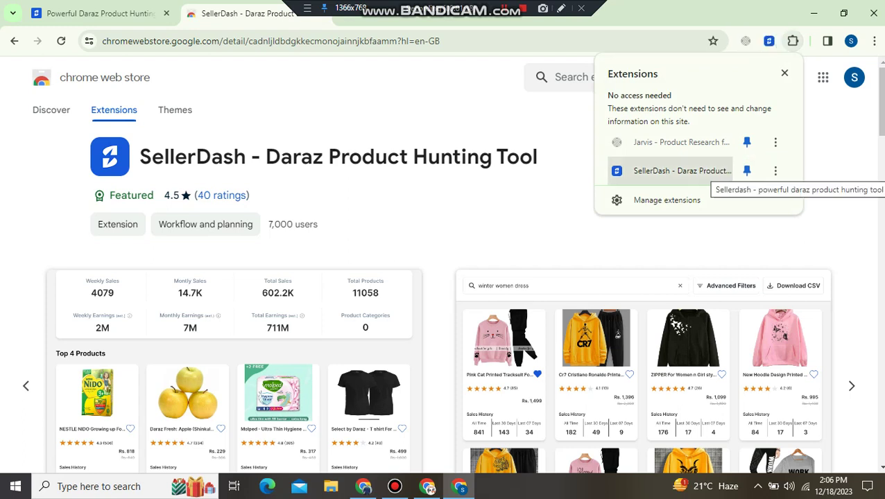
pyautogui.click(793, 41)
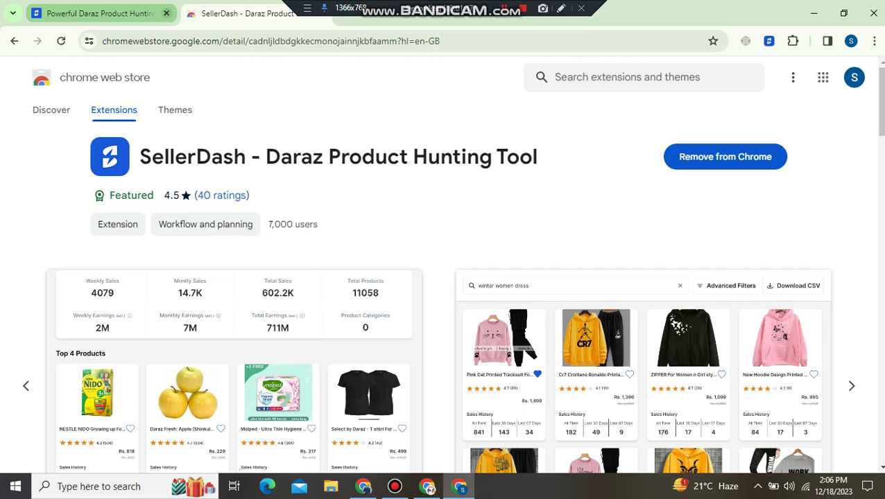
# Step: Search Google for "daraz pk" and open the Daraz.pk website from the results
pyautogui.click(270, 41)
pyautogui.press('BackSpace')
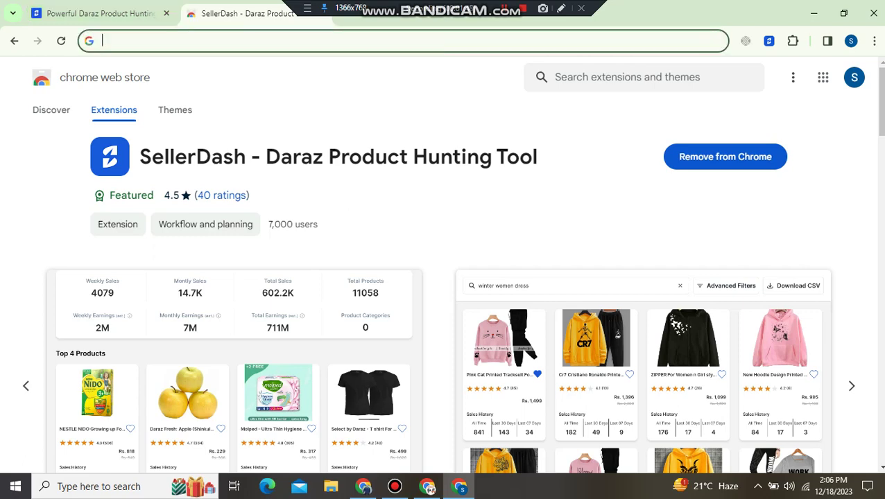
pyautogui.write('dar')
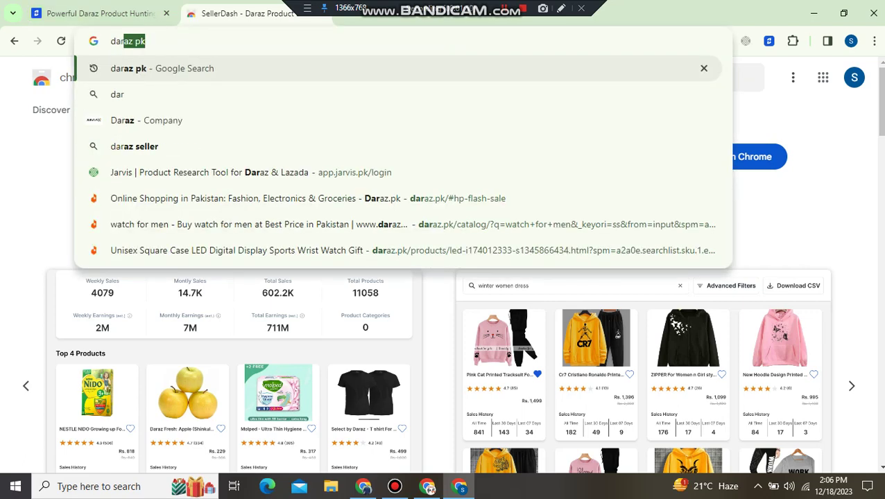
pyautogui.press('Return')
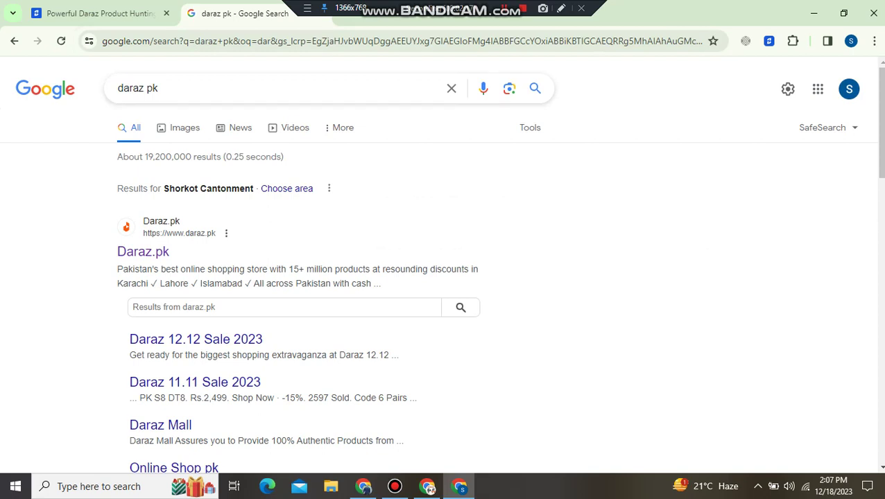
pyautogui.click(143, 252)
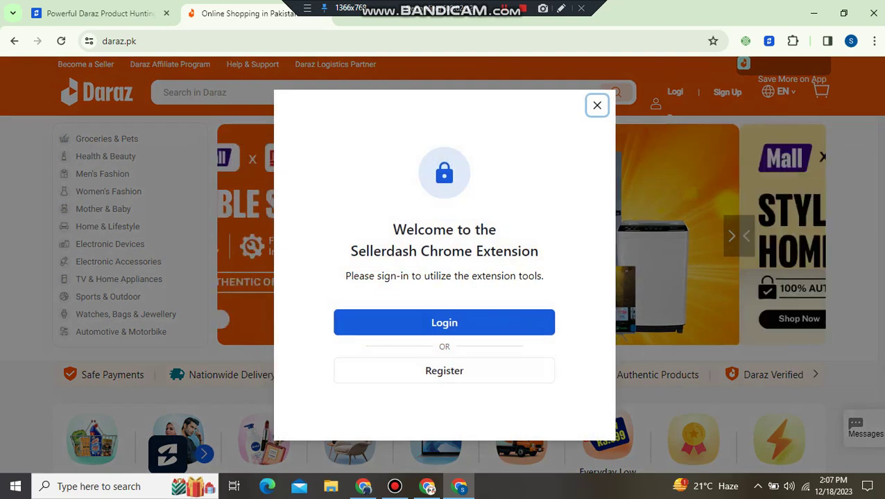
# Step: Log in to the Sellerdash extension with the listed Google account and look over the user dashboard
pyautogui.click(444, 322)
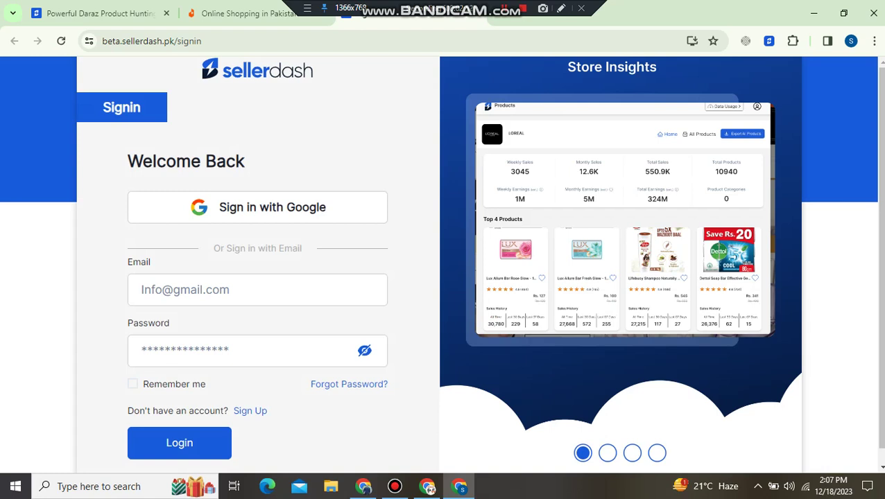
pyautogui.click(258, 207)
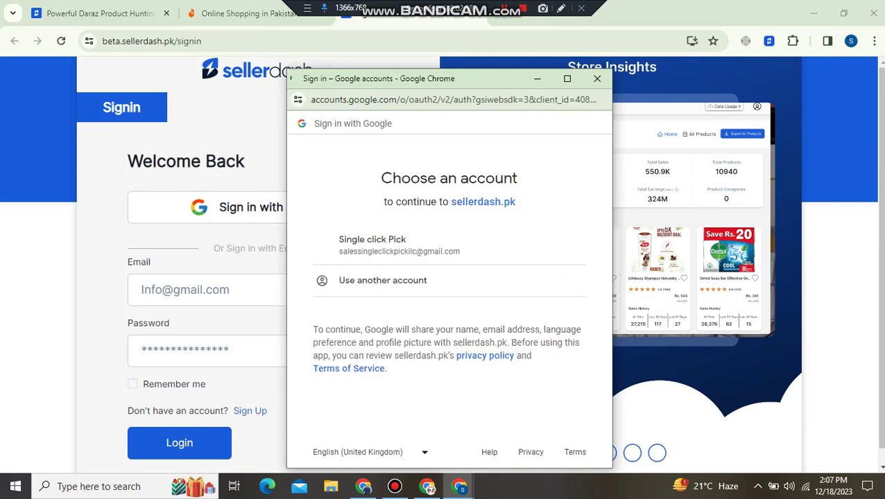
pyautogui.click(372, 245)
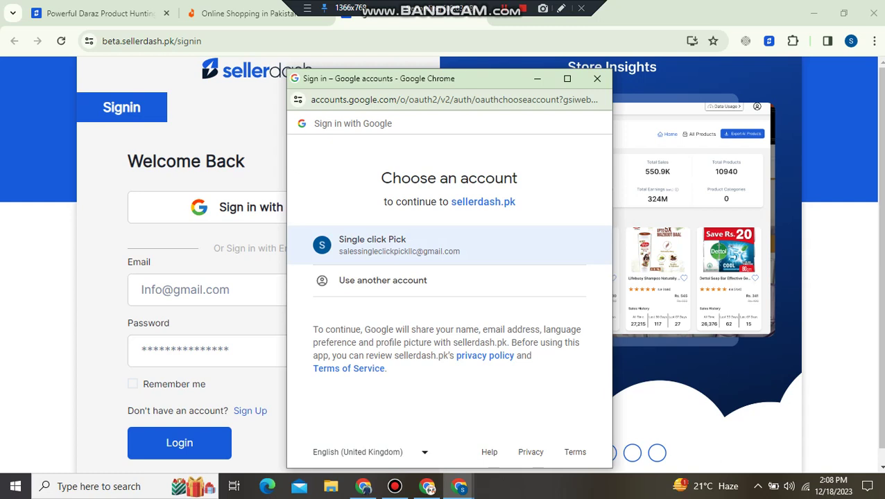
pyautogui.click(381, 245)
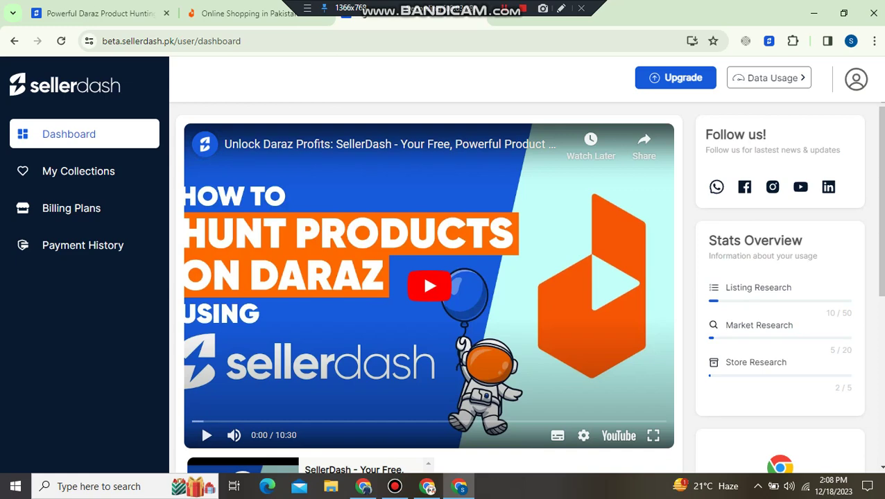
pyautogui.scroll(-4, 428, 287)
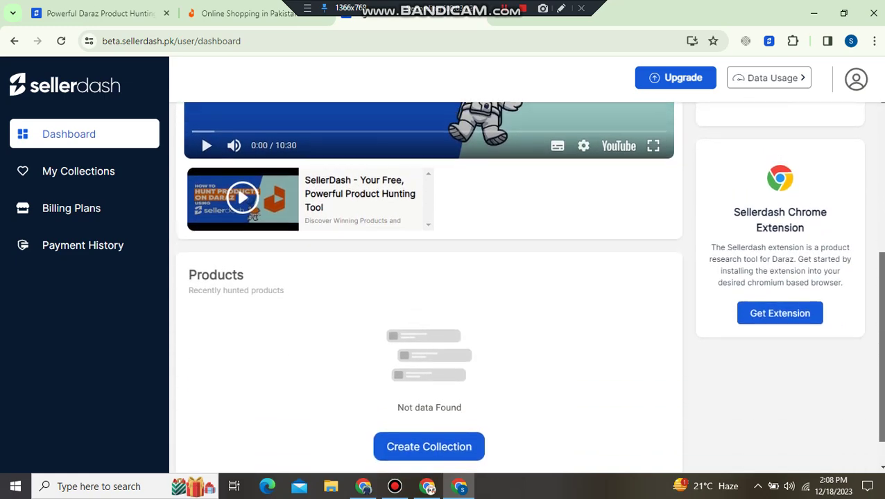
pyautogui.scroll(4, 429, 287)
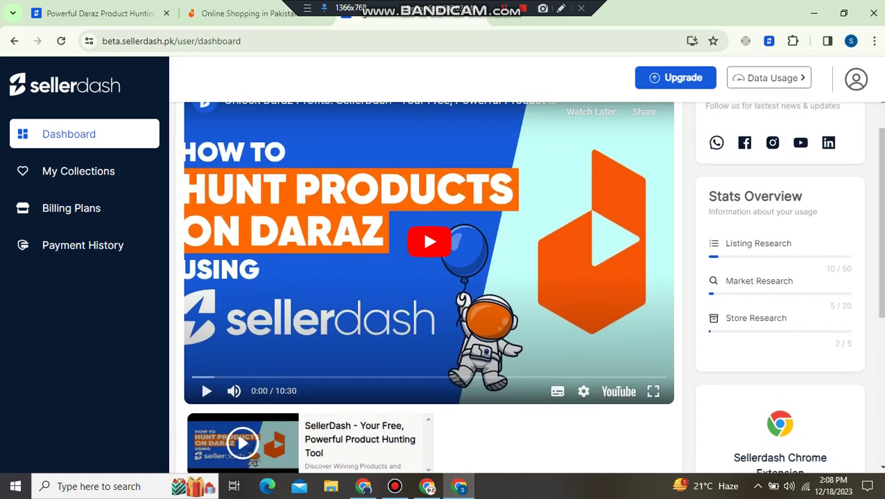
pyautogui.scroll(1, 428, 287)
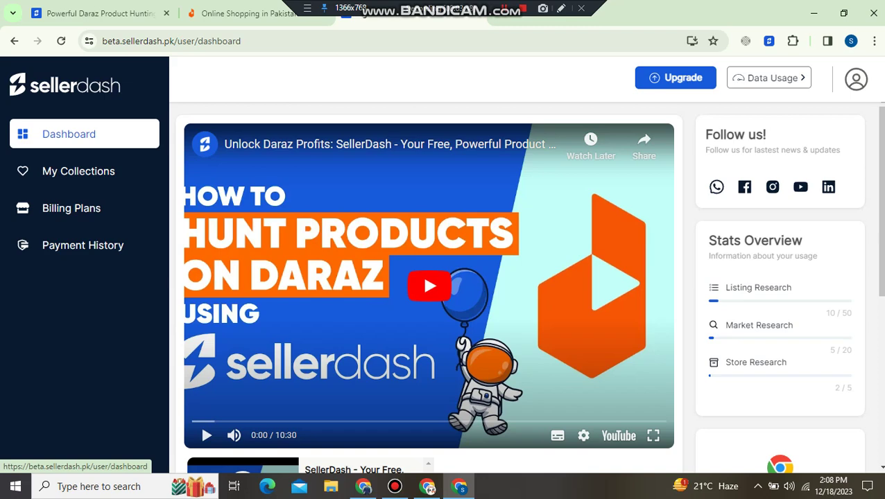
pyautogui.click(14, 41)
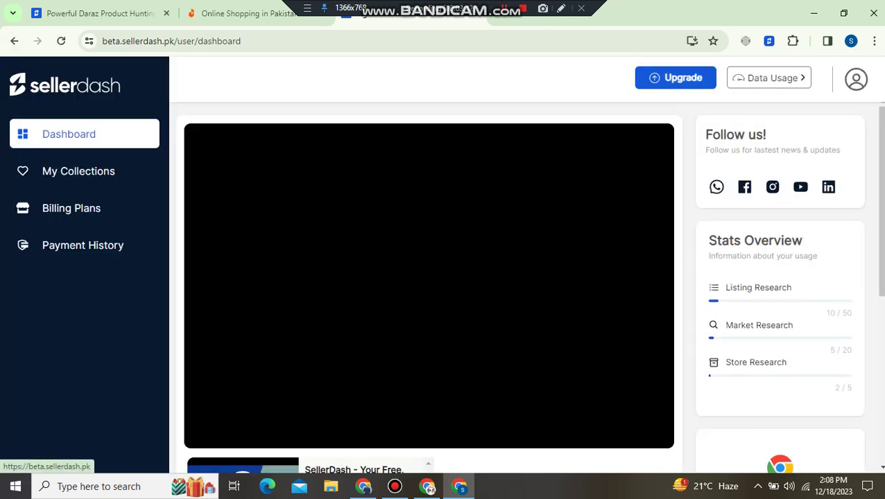
# Step: Return to the open Daraz page and search the store for "watch for men"
pyautogui.hotkey('ctrl', 'shift', 'Tab')
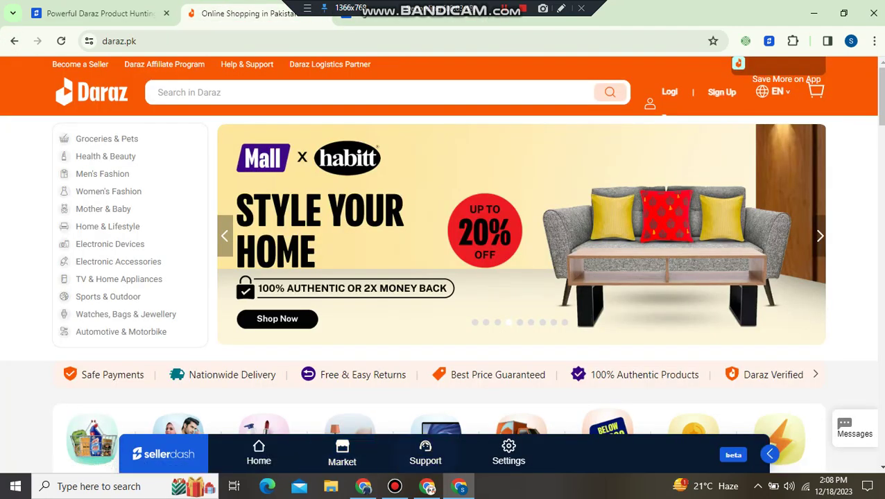
pyautogui.click(188, 92)
pyautogui.write('watch')
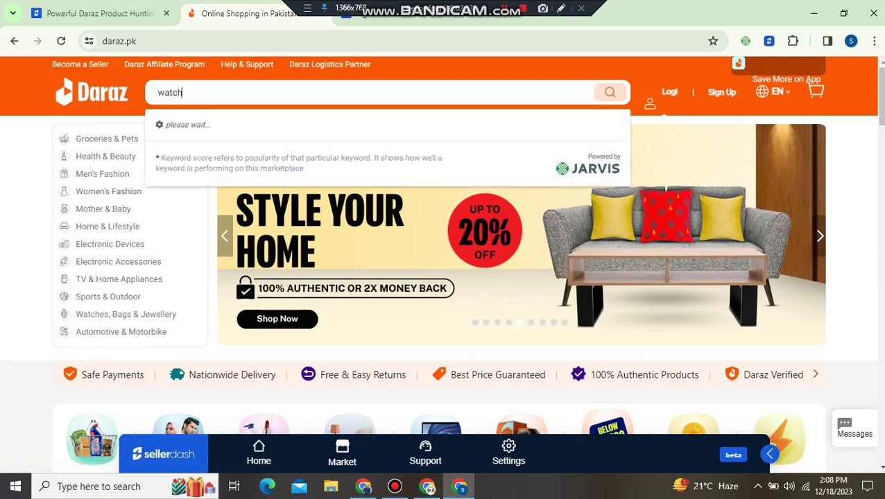
pyautogui.write(' for')
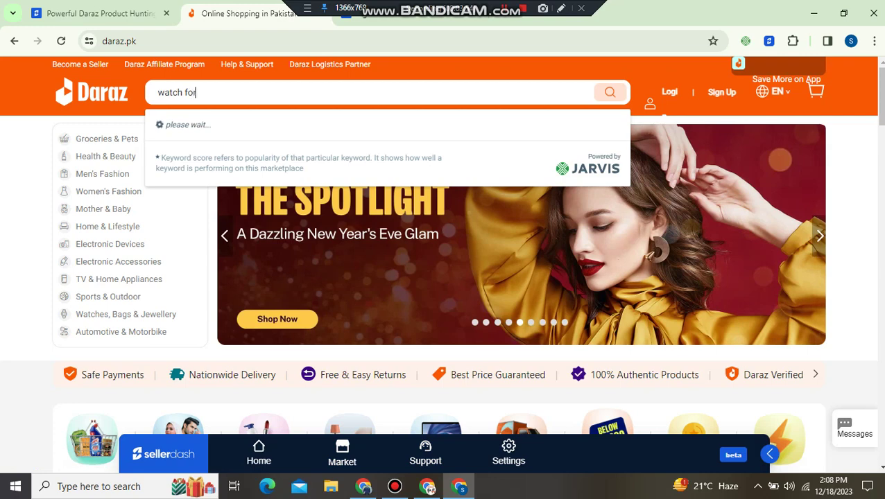
pyautogui.write(' men')
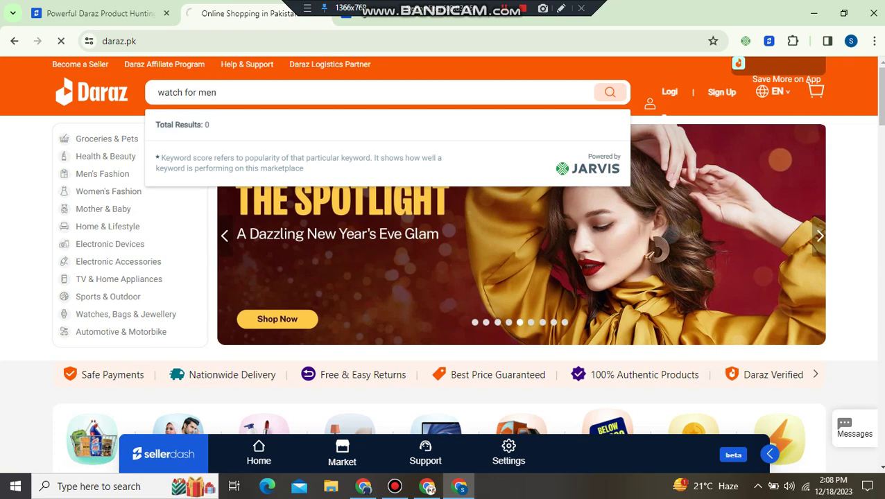
pyautogui.press('Return')
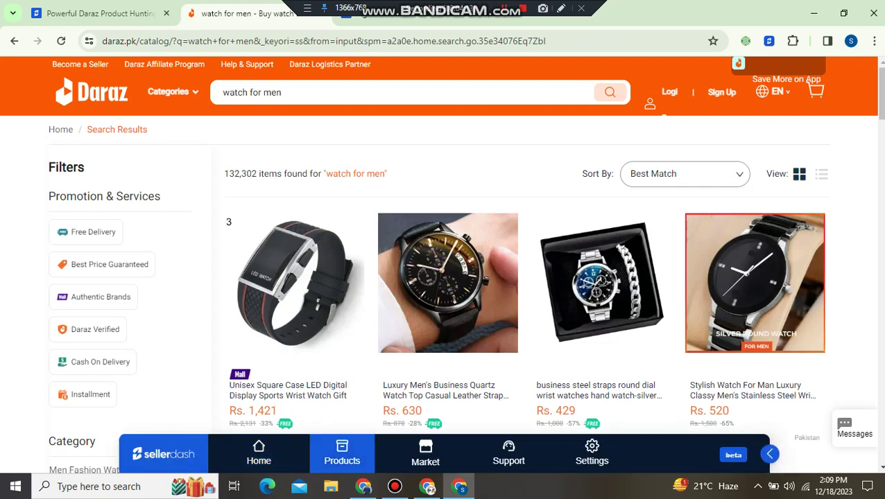
# Step: Open the Products analysis for the watch search and review its table columns from brand and price through sales, revenue, rating, location and seller
pyautogui.click(342, 455)
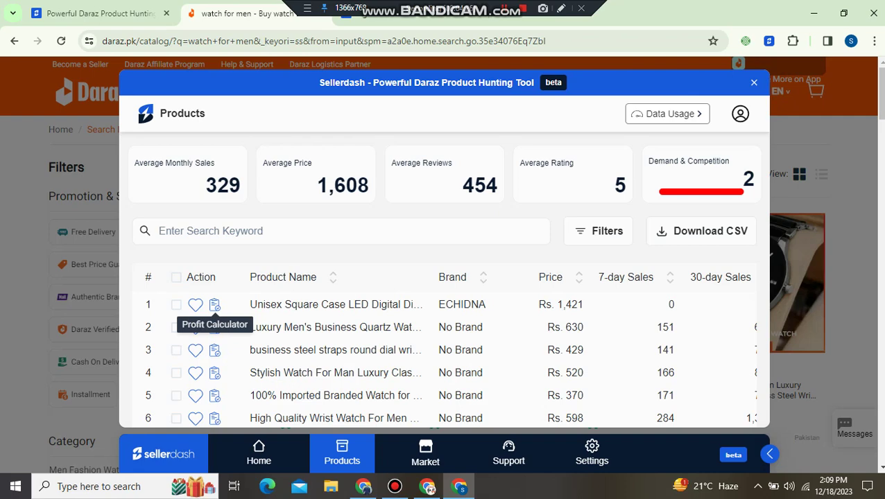
pyautogui.moveTo(337, 304)
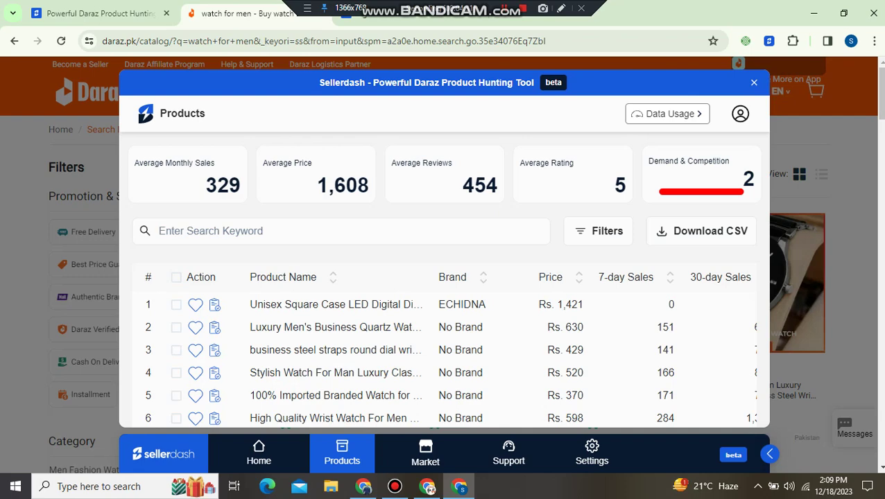
pyautogui.hscroll(5, 450, 347)
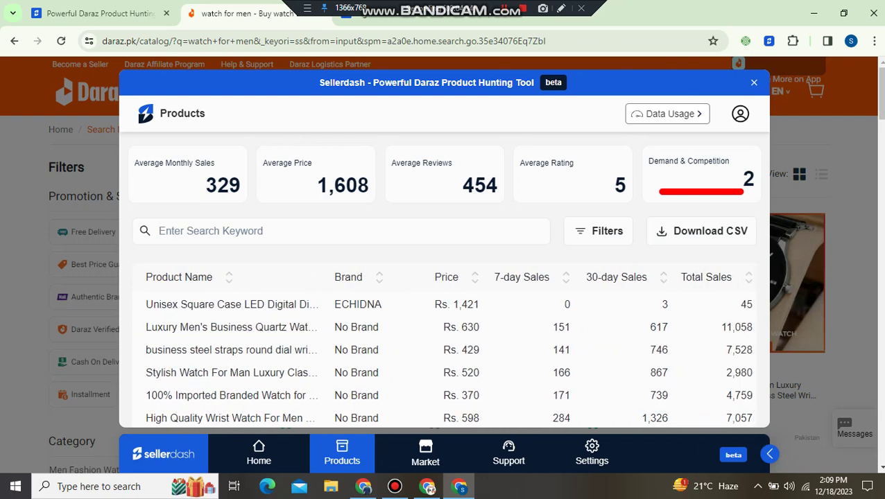
pyautogui.hscroll(5, 443, 347)
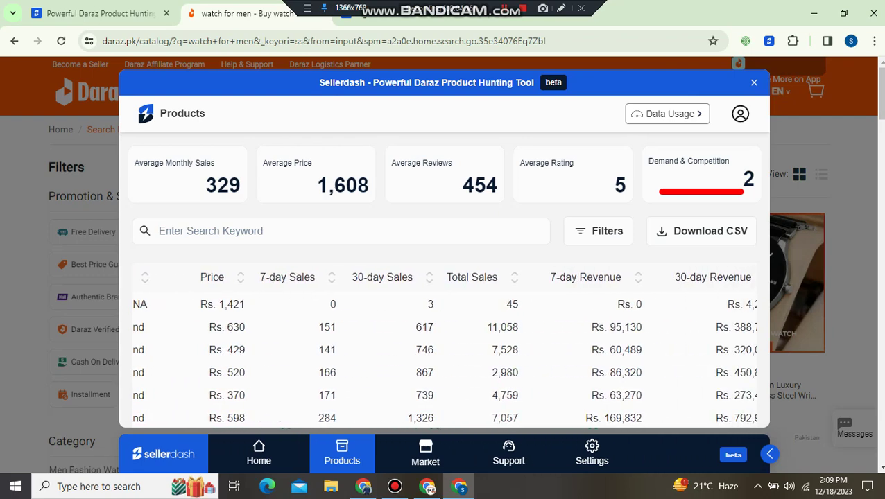
pyautogui.hscroll(5, 444, 347)
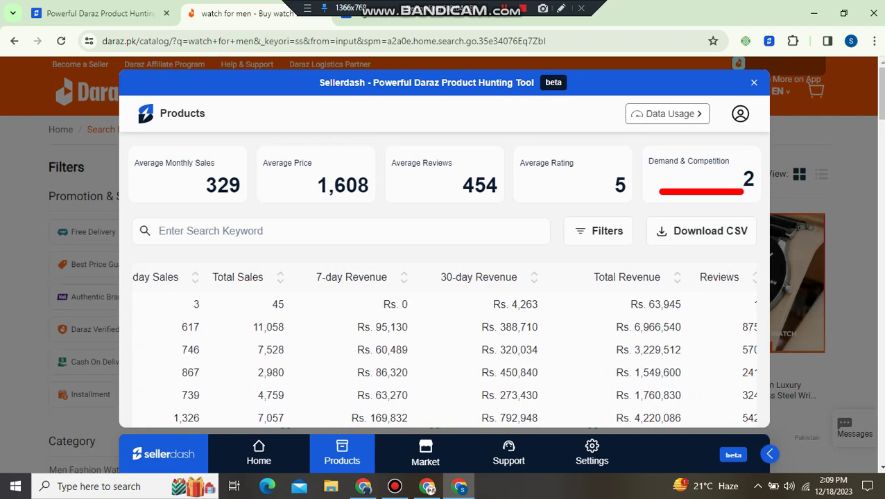
pyautogui.hscroll(5, 708, 315)
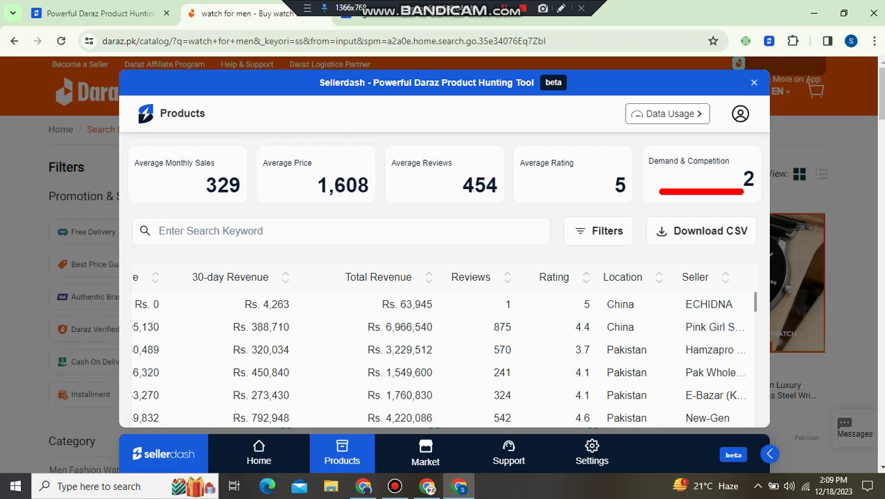
pyautogui.moveTo(737, 327); pyautogui.dragTo(136, 327)
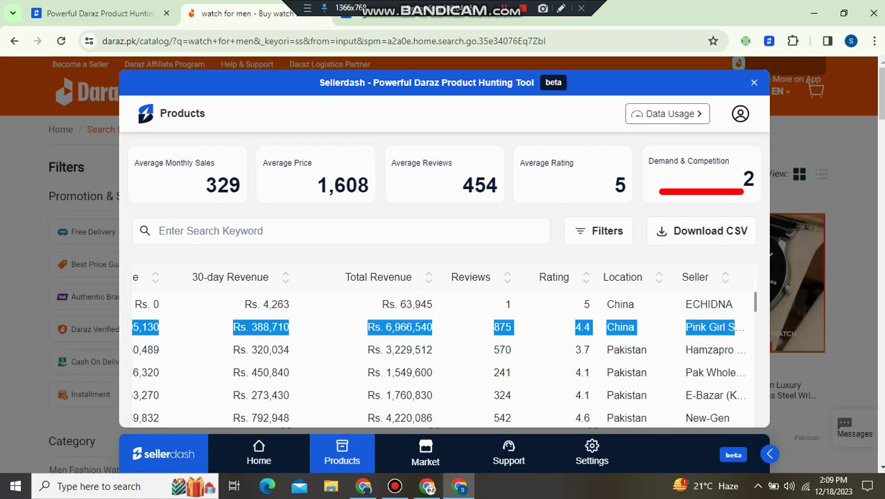
pyautogui.hscroll(-10, 443, 347)
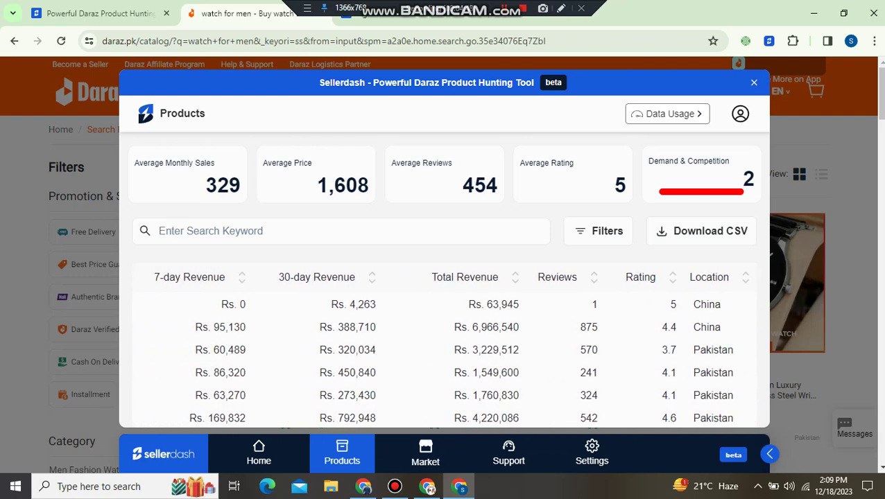
pyautogui.hscroll(-6, 443, 347)
# Step: Create a new collection named "watches" from the third product, the business steel straps round dial watch
pyautogui.scroll(-1, 444, 347)
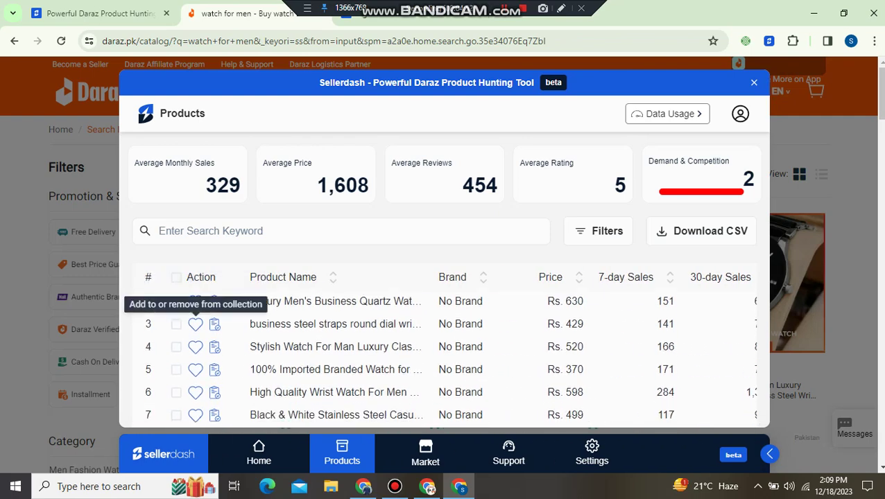
pyautogui.click(196, 323)
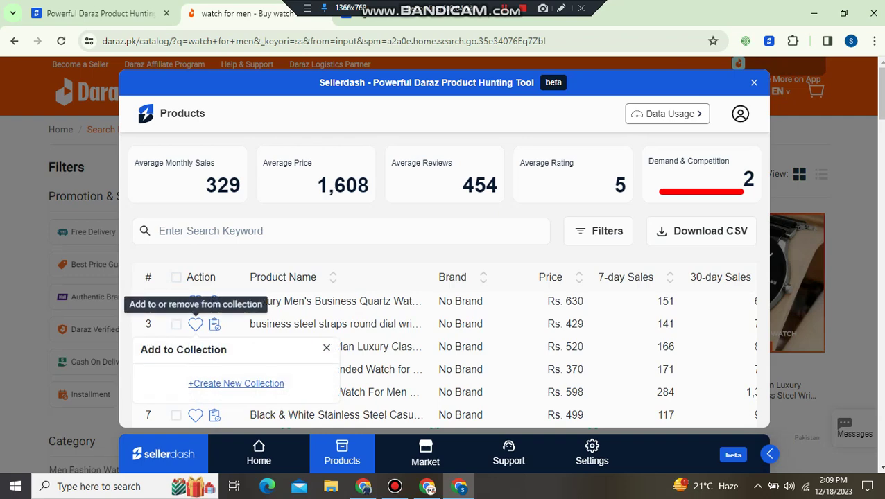
pyautogui.click(236, 383)
pyautogui.click(222, 382)
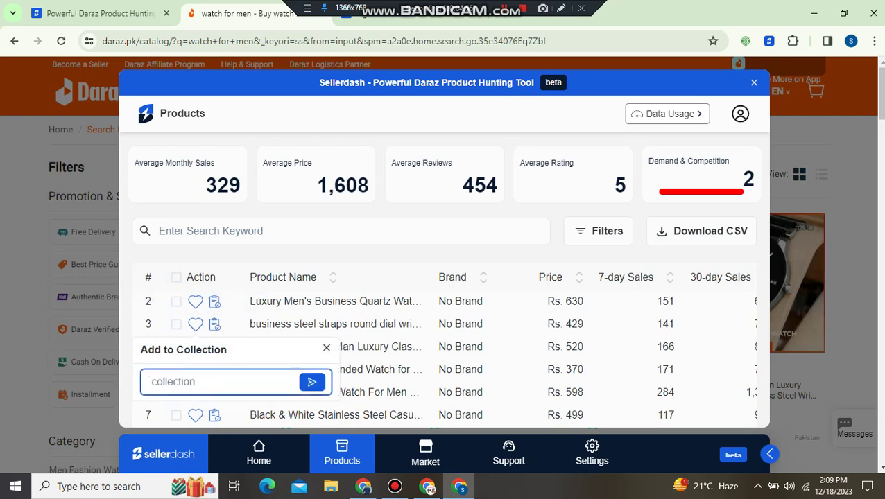
pyautogui.write('watches')
pyautogui.click(312, 383)
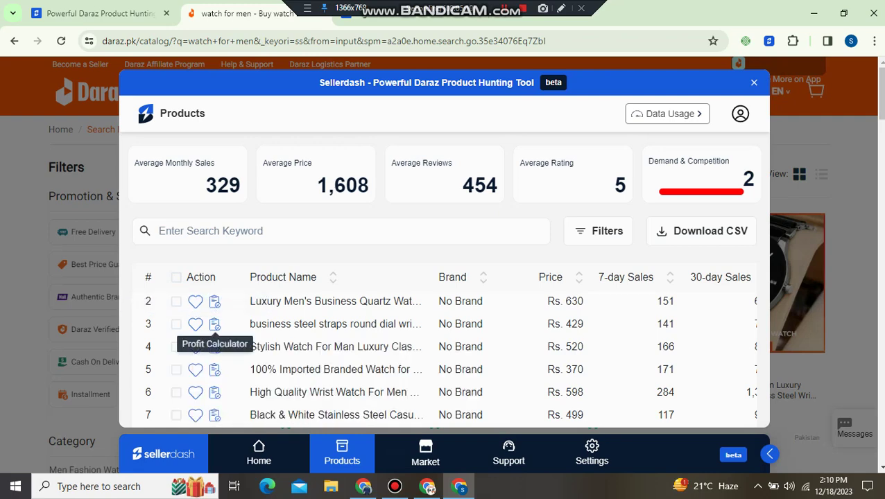
# Step: Open the profit calculator for the business steel straps watch and set its FBM shipping charges to Rs. 109
pyautogui.click(214, 324)
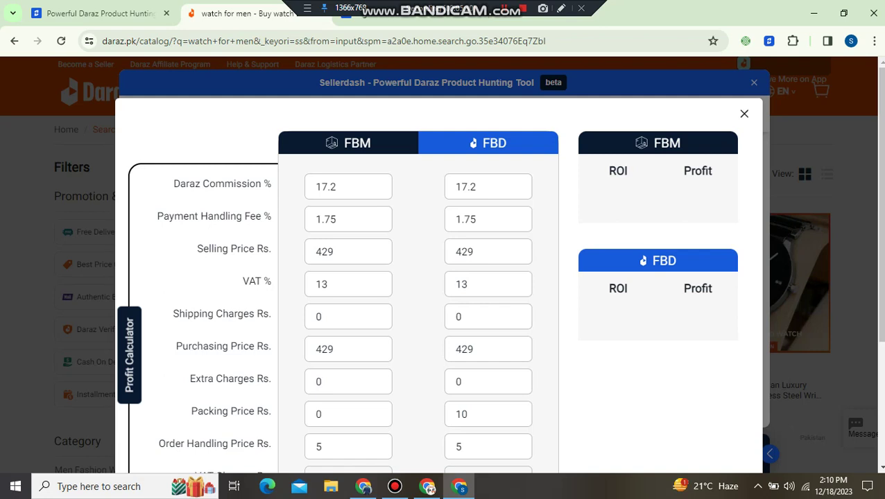
pyautogui.click(335, 220)
pyautogui.click(322, 316)
pyautogui.press('BackSpace')
pyautogui.write('109')
# Step: Set the FBM purchasing price to Rs. 300 and packing price to Rs. 20, and calculate the profit
pyautogui.click(333, 349)
pyautogui.press('BackSpace')
pyautogui.press('BackSpace')
pyautogui.press('BackSpace')
pyautogui.write('300')
pyautogui.click(321, 381)
pyautogui.click(321, 414)
pyautogui.press('BackSpace')
pyautogui.write('20')
pyautogui.scroll(-5, 439, 278)
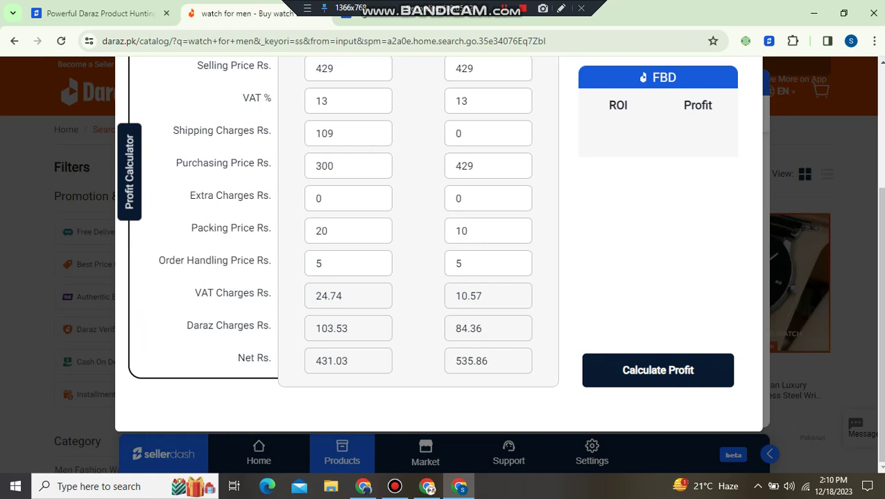
pyautogui.click(658, 371)
# Step: Try an amount of Rs. 200 in the profit calculator and close it
pyautogui.press('BackSpace')
pyautogui.press('BackSpace')
pyautogui.press('BackSpace')
pyautogui.write('200')
pyautogui.press('Escape')
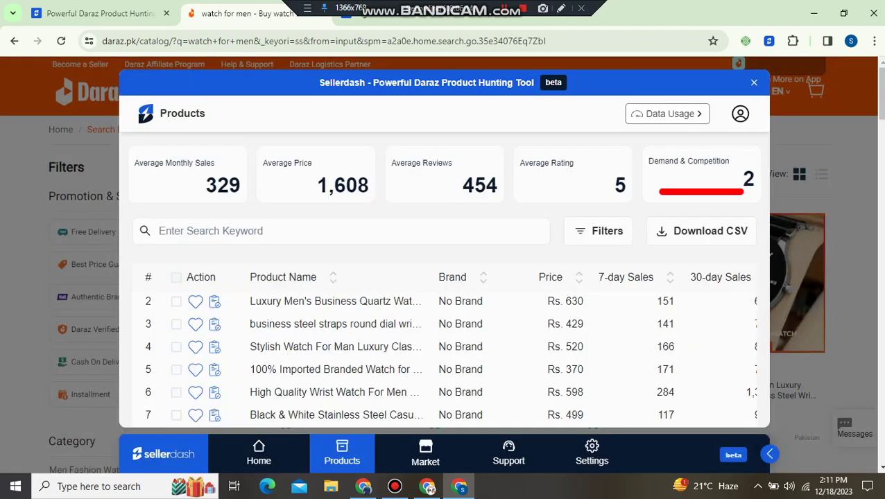
pyautogui.click(215, 301)
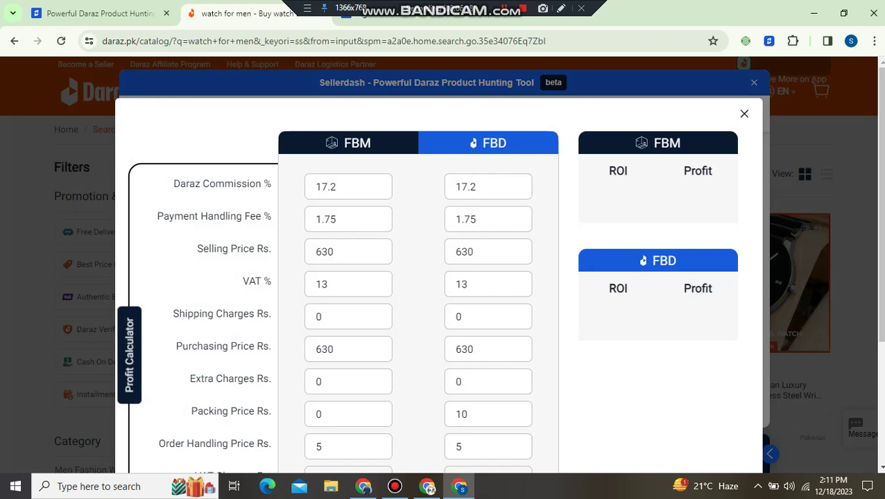
pyautogui.press('BackSpace')
pyautogui.press('BackSpace')
pyautogui.press('BackSpace')
pyautogui.write('300')
pyautogui.scroll(-2, 430, 278)
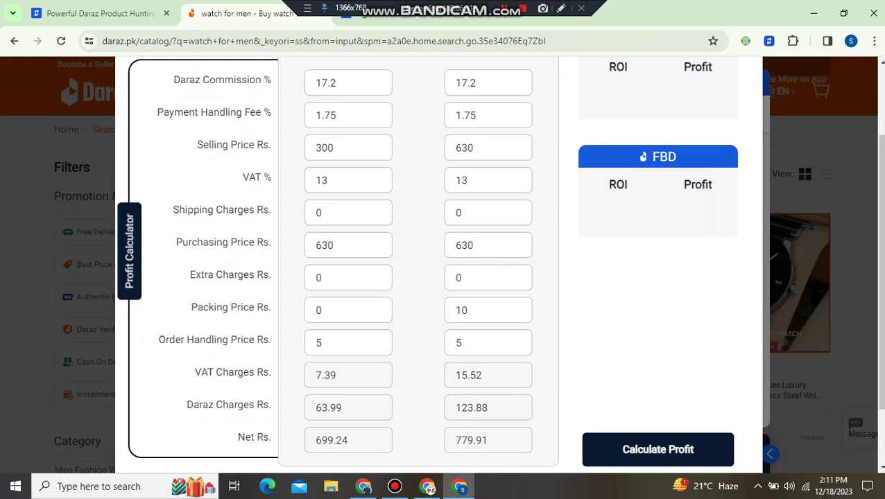
pyautogui.press('BackSpace')
pyautogui.press('BackSpace')
pyautogui.press('BackSpace')
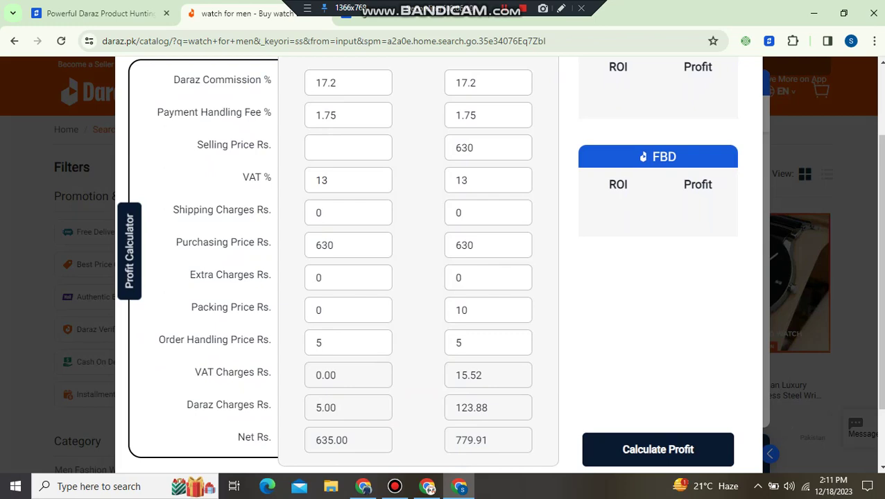
pyautogui.press('Escape')
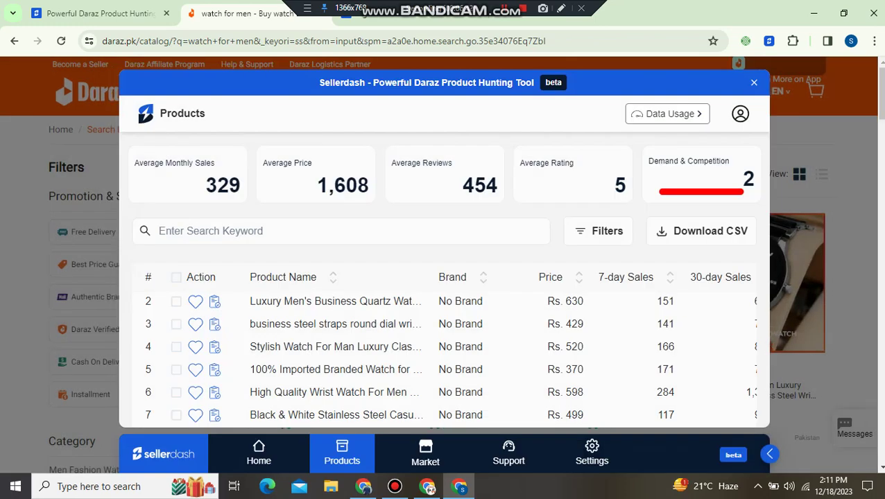
# Step: Calculate the profit for the business steel straps watch with an FBM purchasing price of Rs. 200, check the results and close the calculator
pyautogui.click(214, 324)
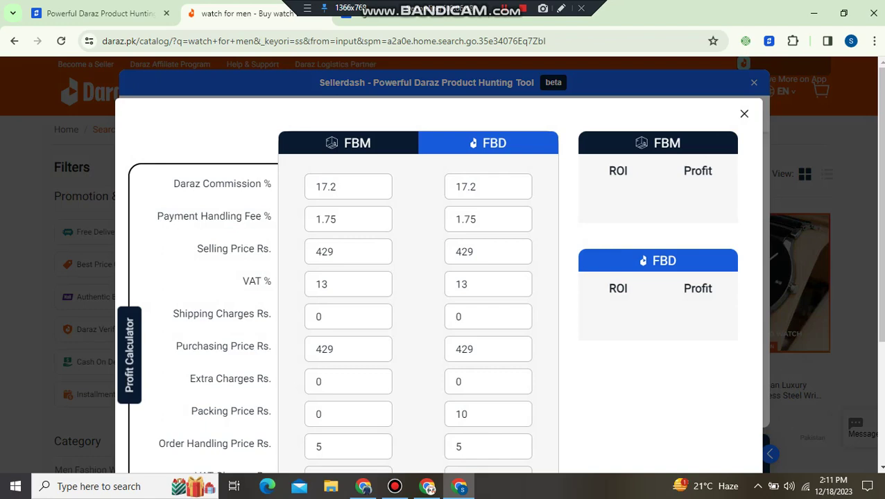
pyautogui.scroll(-2, 438, 277)
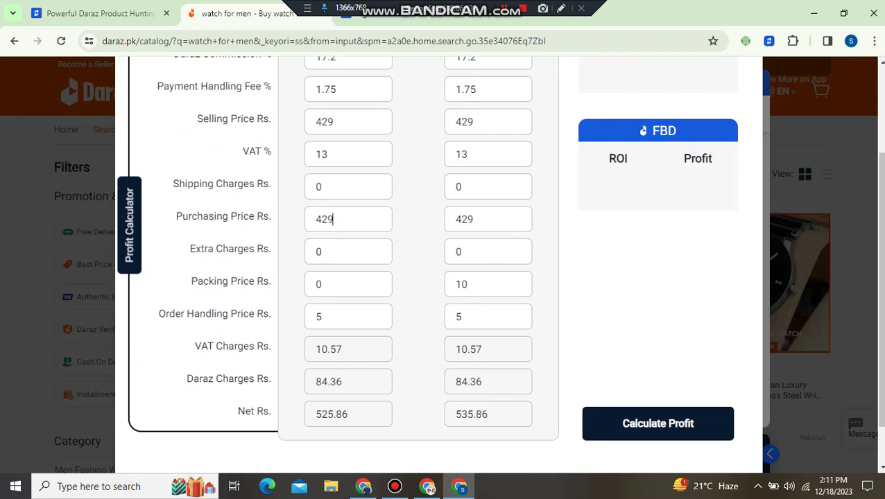
pyautogui.press('BackSpace')
pyautogui.press('BackSpace')
pyautogui.press('BackSpace')
pyautogui.write('200')
pyautogui.click(657, 423)
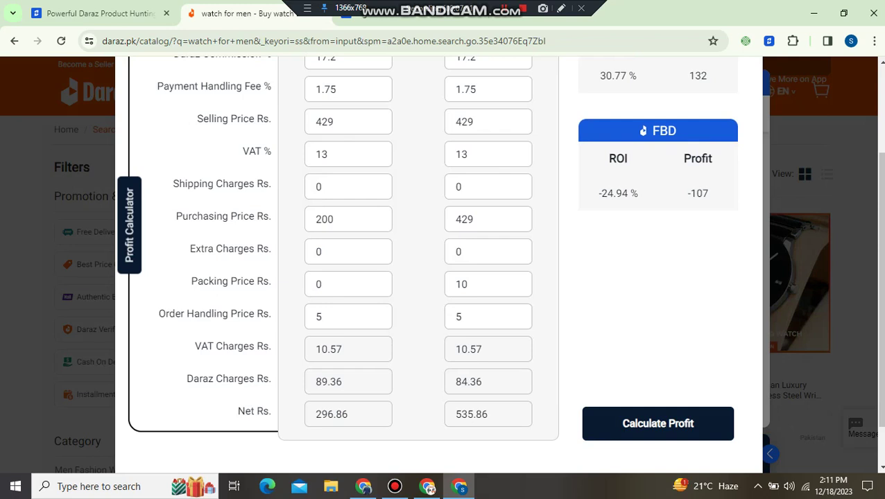
pyautogui.scroll(1, 436, 264)
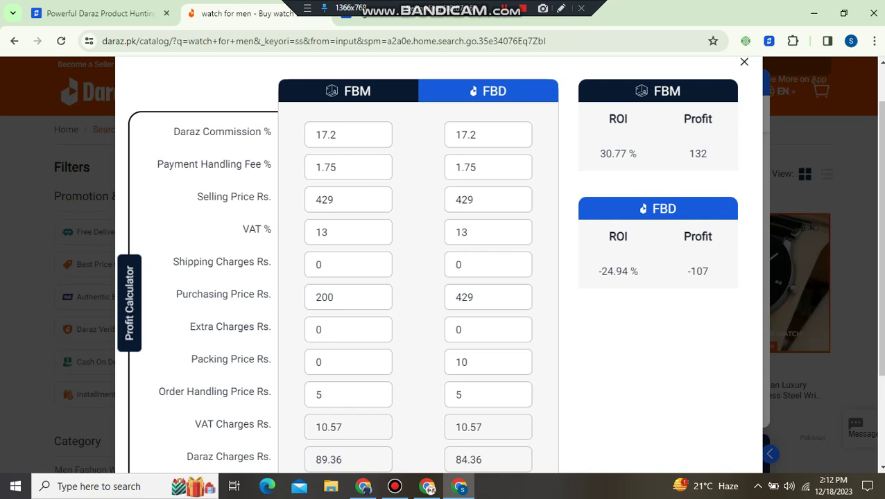
pyautogui.click(744, 62)
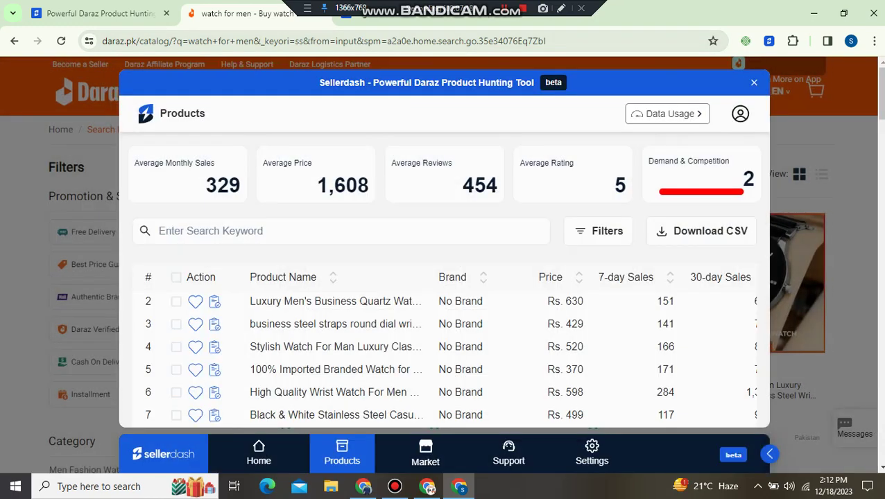
# Step: Close the product analysis list and open the Daraz listing "High Quality Wrist Watch For Men & Boys"
pyautogui.scroll(-1, 797, 278)
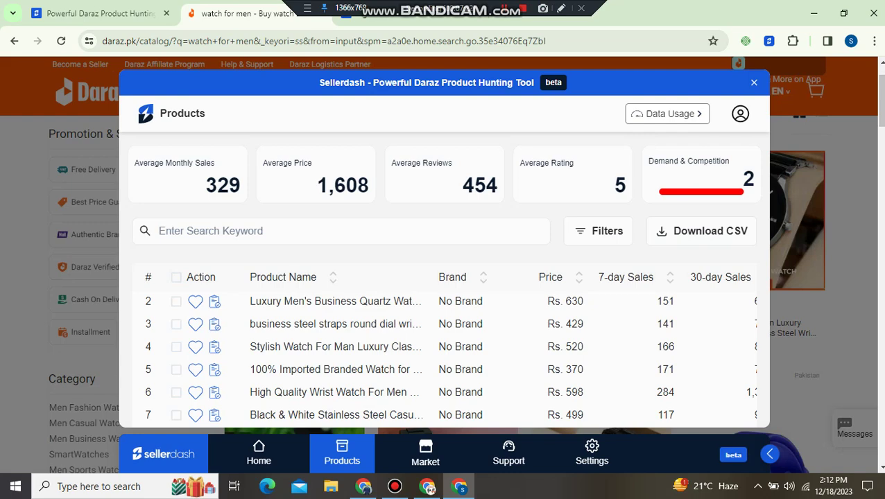
pyautogui.scroll(-5, 450, 357)
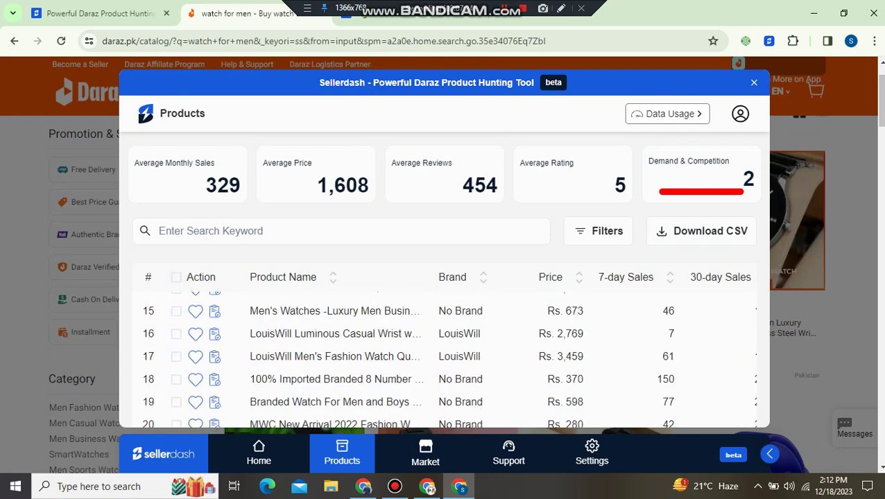
pyautogui.scroll(-2, 451, 357)
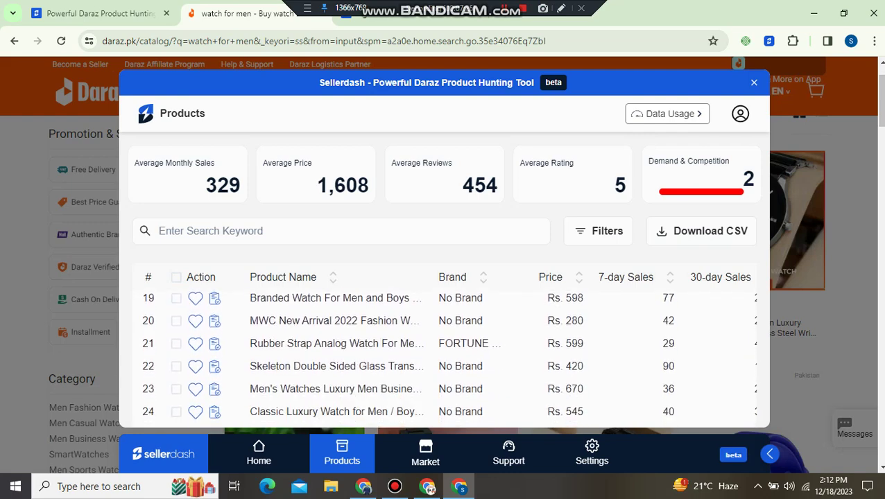
pyautogui.scroll(-1, 451, 357)
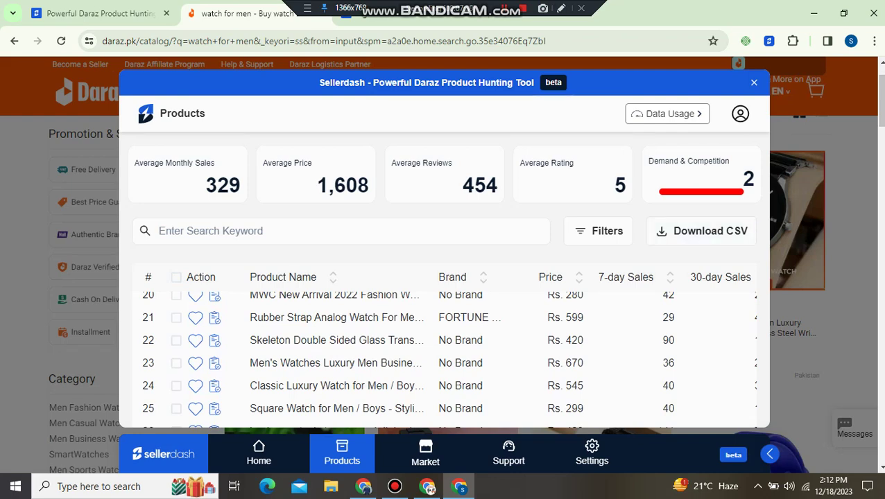
pyautogui.click(754, 82)
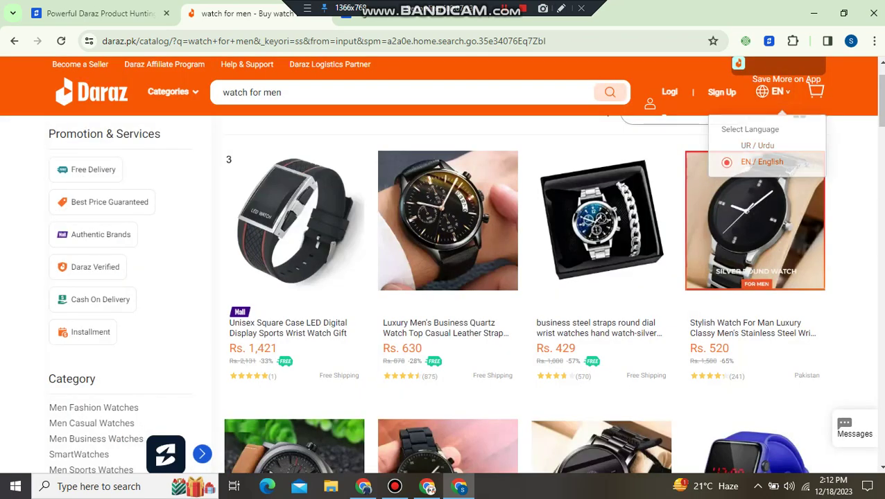
pyautogui.scroll(-1, 465, 291)
pyautogui.scroll(-1, 447, 374)
pyautogui.click(448, 374)
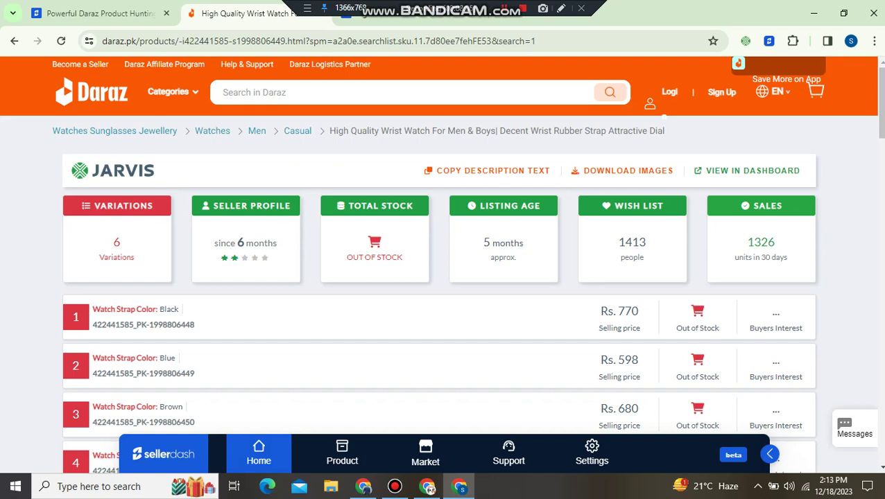
# Step: Open the SellerDash product details for this watch and examine its price, discount, sales and revenue figures
pyautogui.click(341, 453)
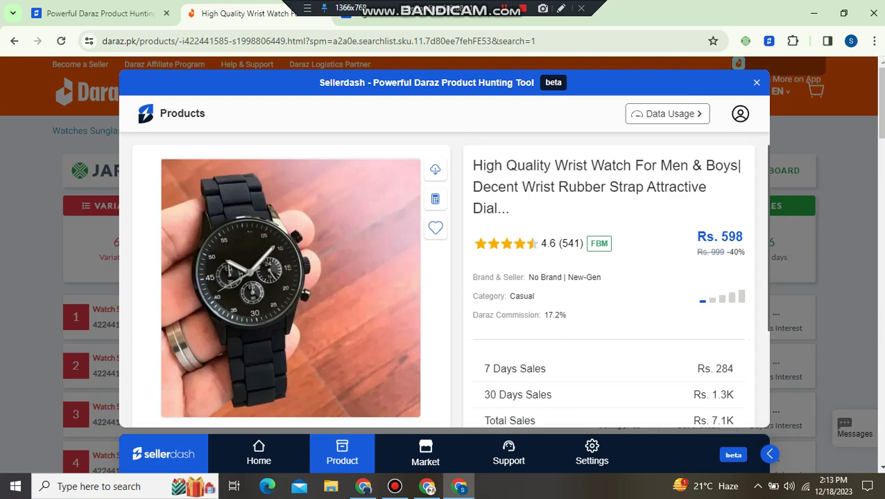
pyautogui.moveTo(473, 209); pyautogui.dragTo(510, 208)
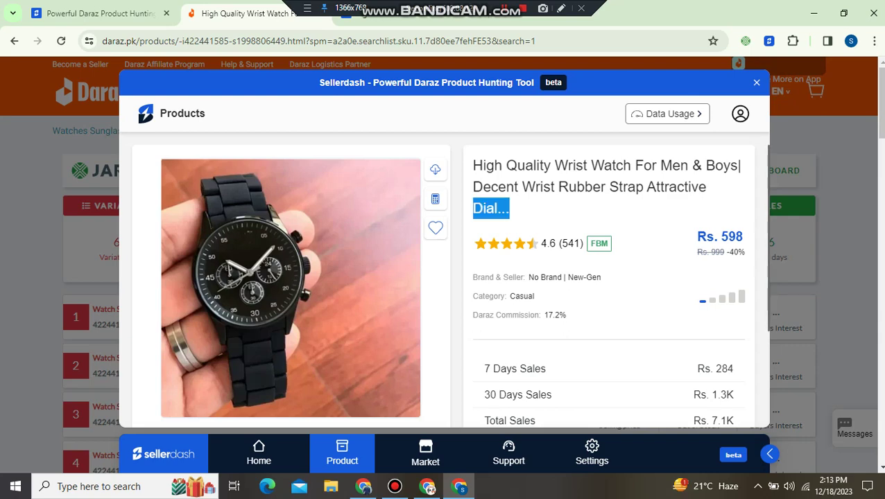
pyautogui.moveTo(746, 252); pyautogui.dragTo(697, 252)
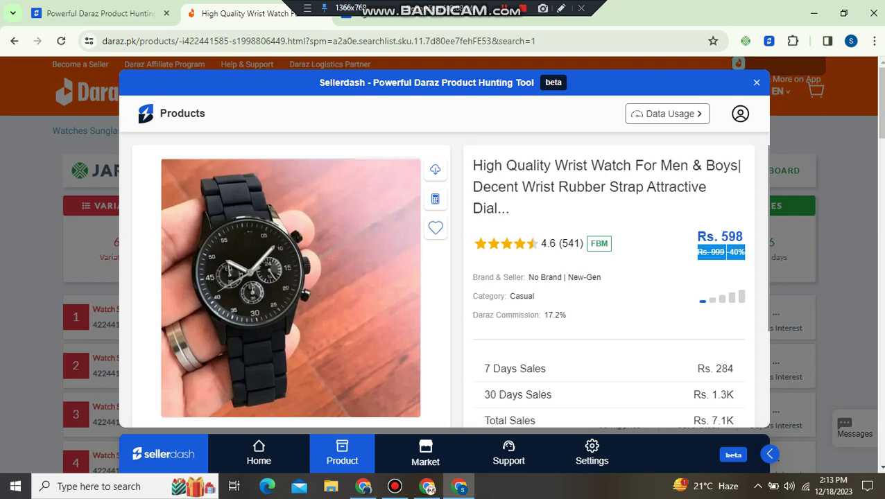
pyautogui.scroll(-2, 443, 285)
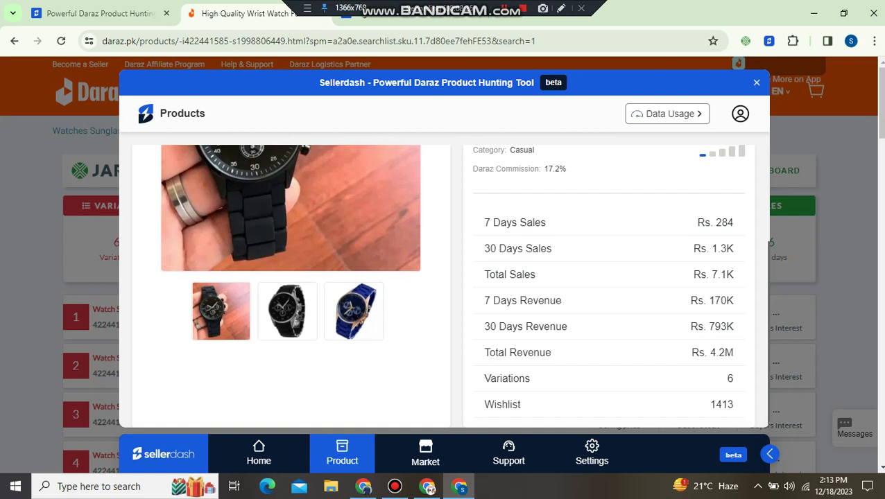